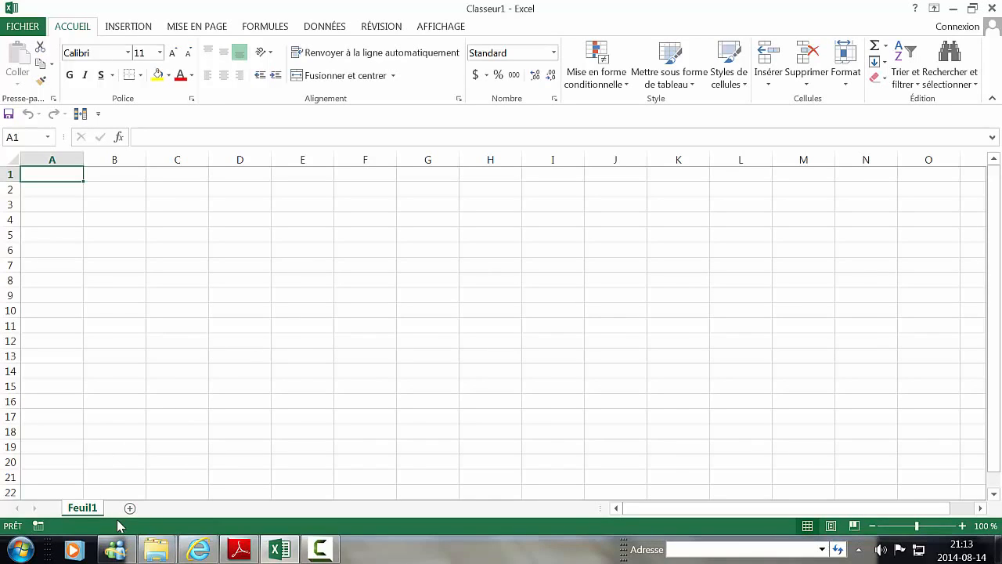
# Add a second worksheet and rename the first sheet, Feuil1, as lignecolonne
pyautogui.click(129, 509)
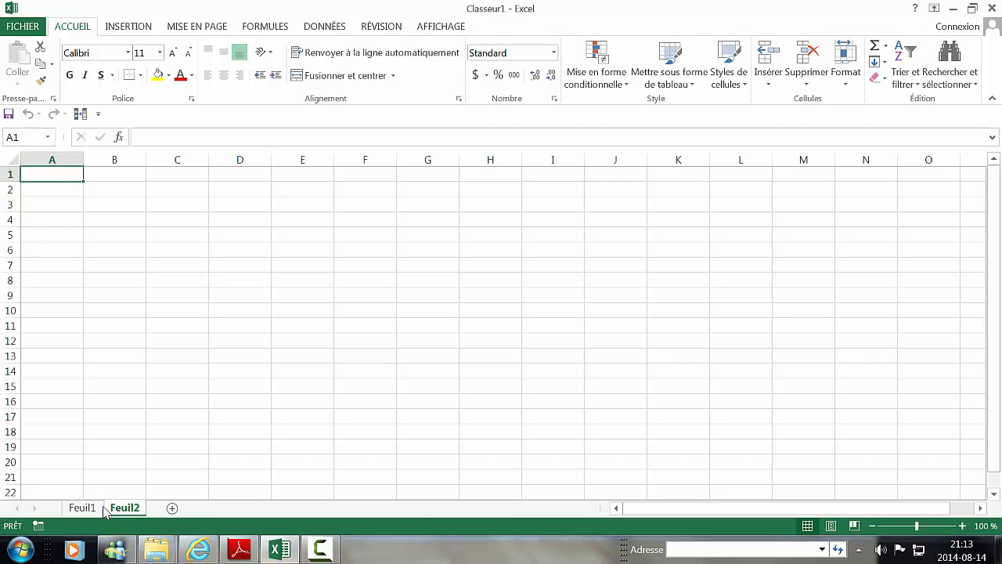
pyautogui.click(84, 509)
pyautogui.rightClick(86, 509)
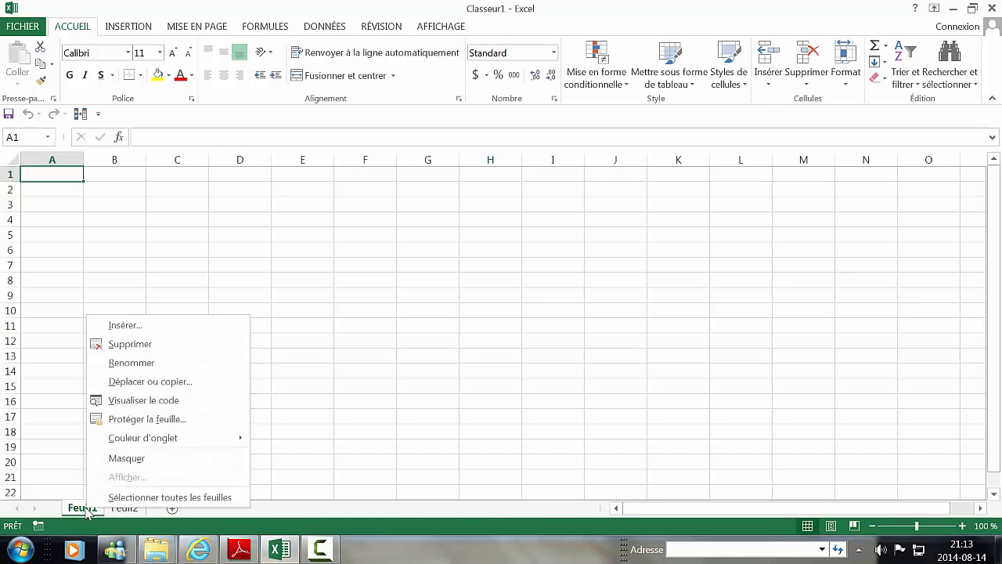
pyautogui.click(131, 363)
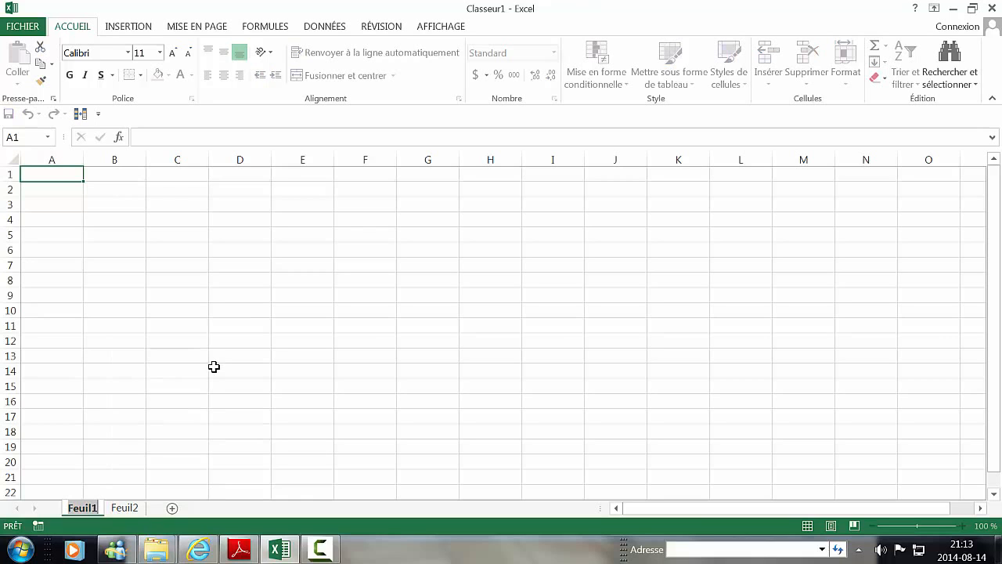
pyautogui.write('ligneco')
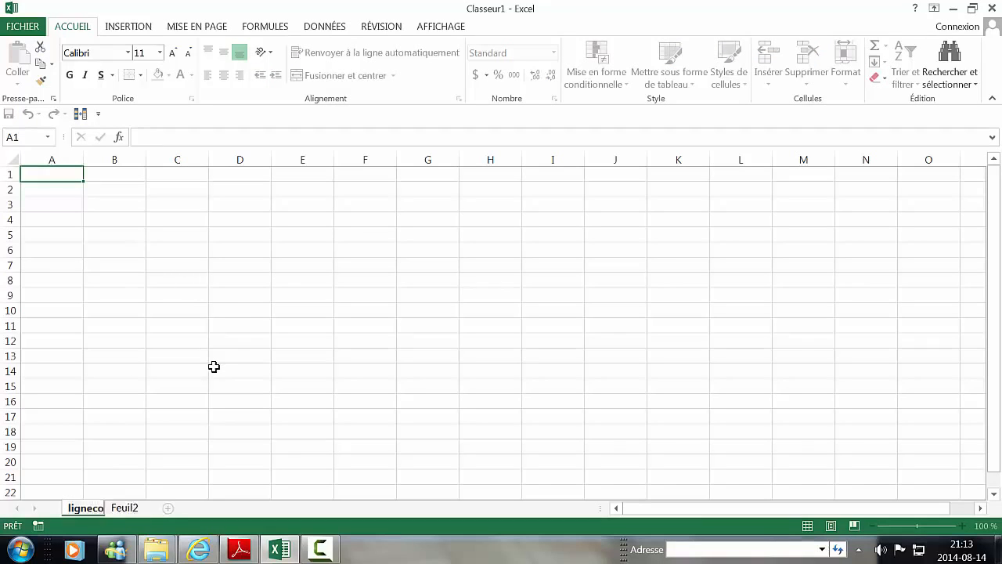
pyautogui.write('lonne')
pyautogui.press('Return')
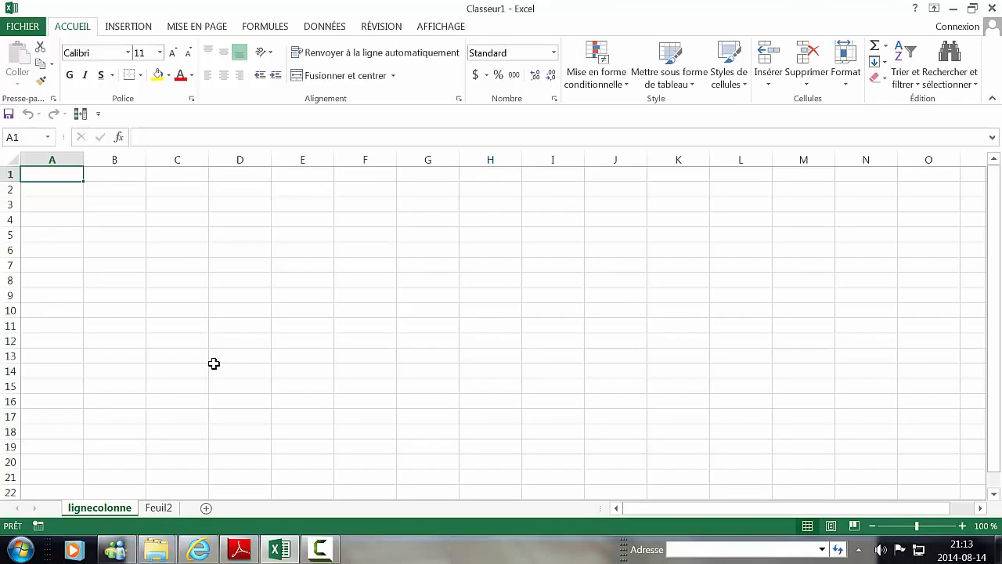
# Enter "Je m'appelle" followed by the person's first name in cell D4
pyautogui.click(259, 220)
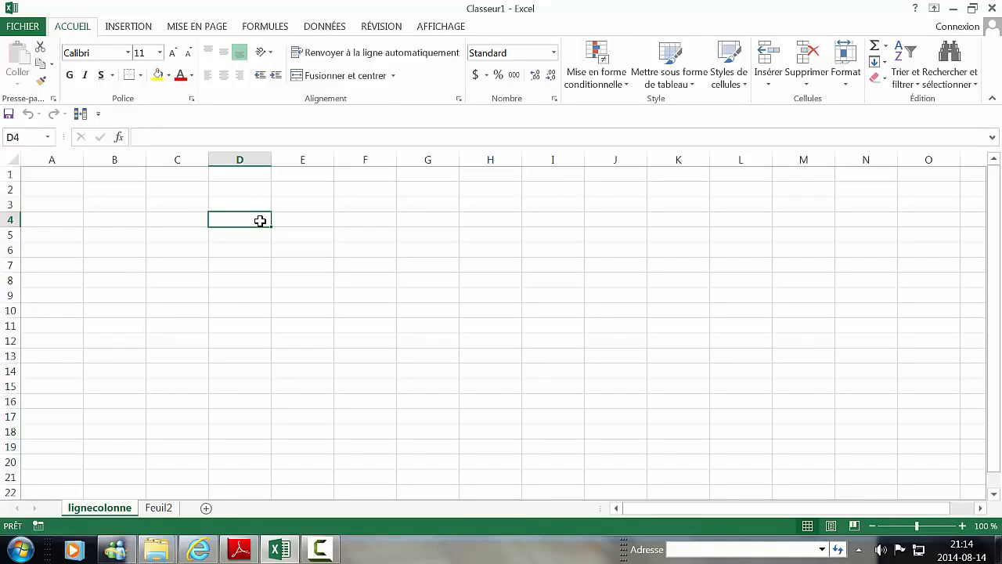
pyautogui.write('Je')
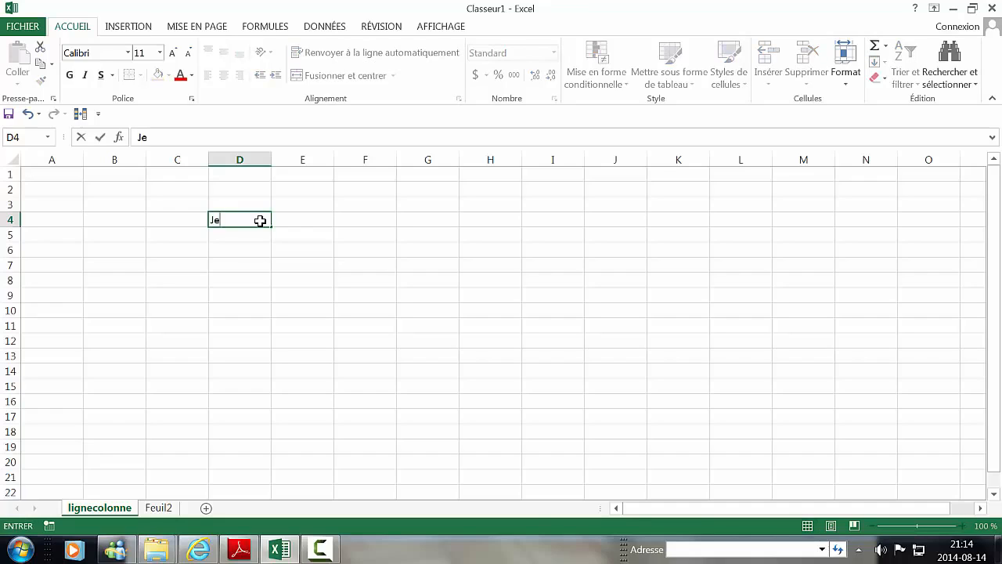
pyautogui.write(" m'appelle Joon")
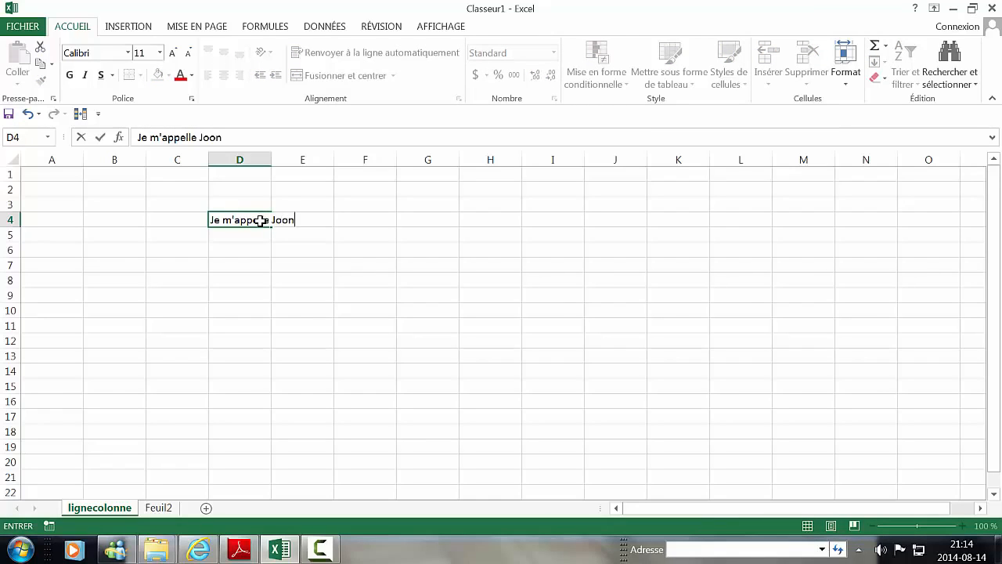
pyautogui.press('BackSpace')
pyautogui.press('BackSpace')
pyautogui.write('nathan')
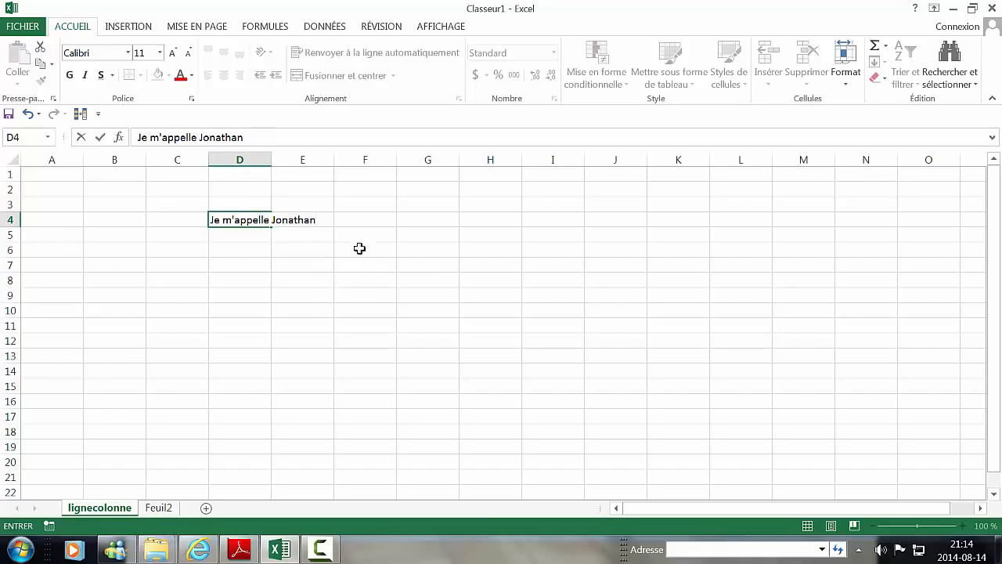
pyautogui.click(387, 218)
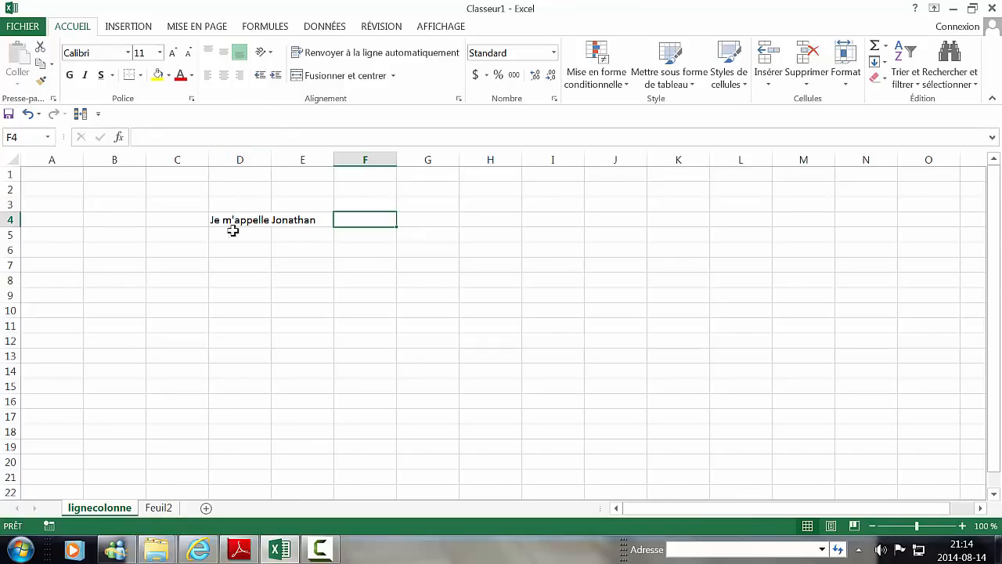
# Enter the text "Bienvenue en méthodes quantitatives" in cell E4
pyautogui.click(320, 221)
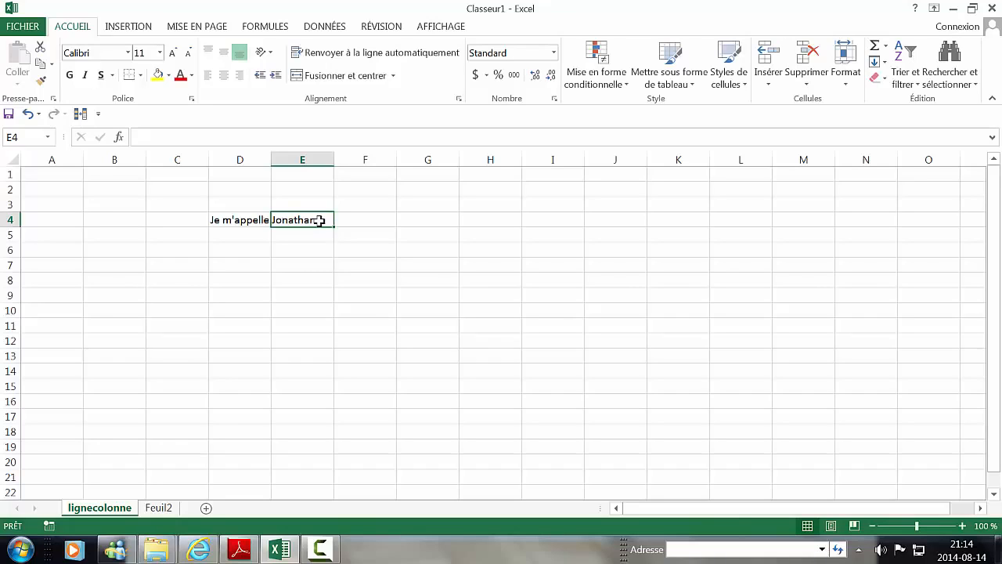
pyautogui.write('Bi')
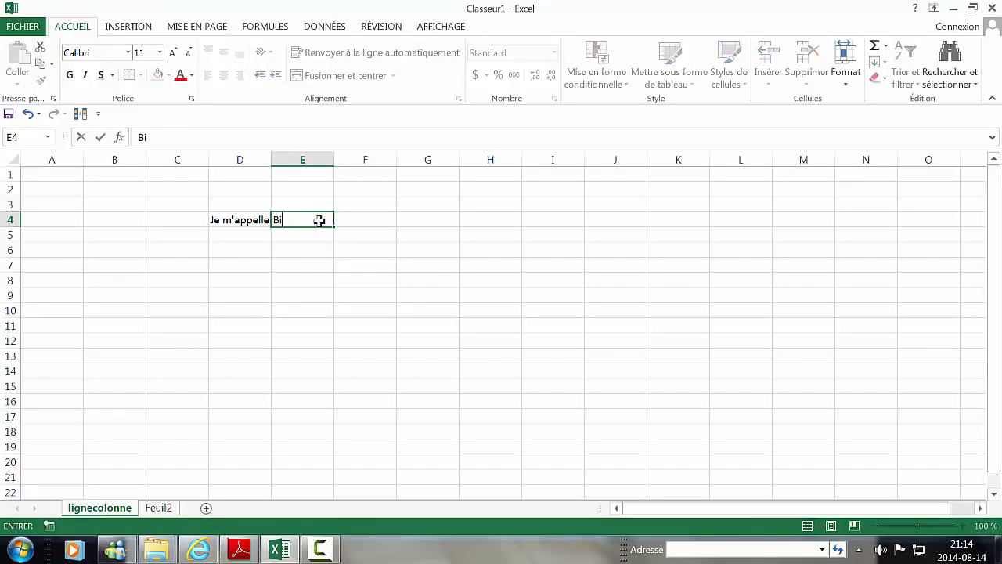
pyautogui.write('envenue en mé')
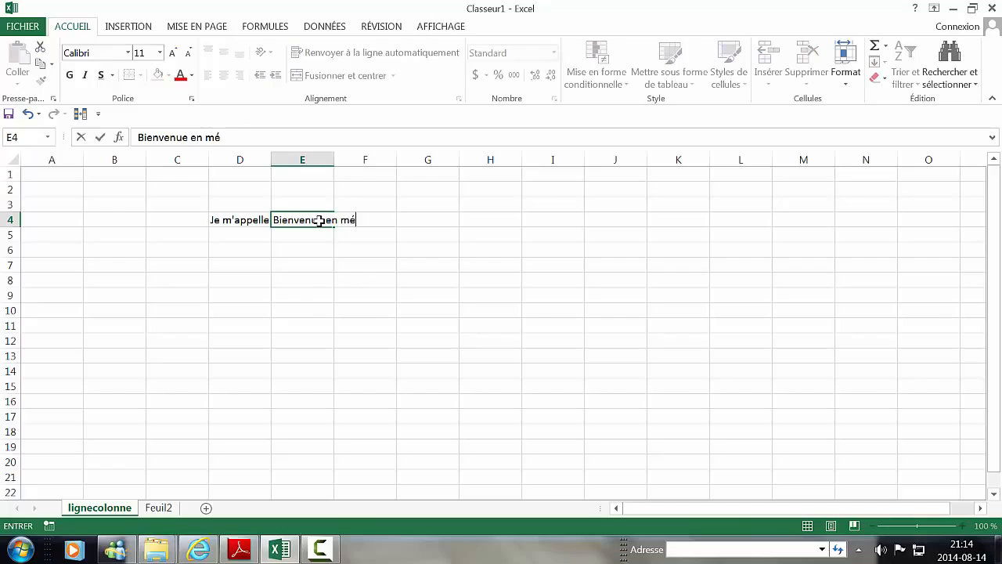
pyautogui.write('thodes quantitatives')
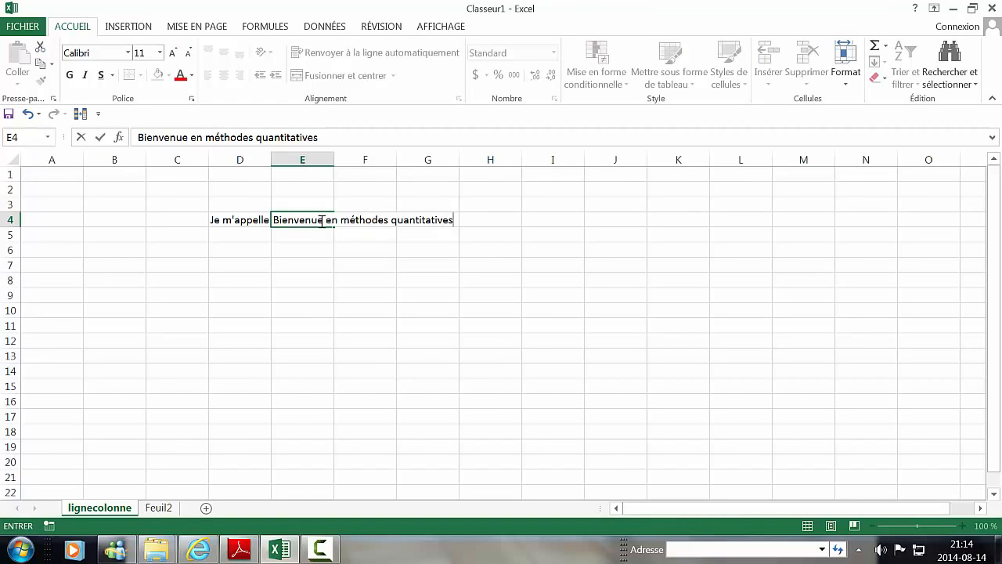
pyautogui.click(342, 190)
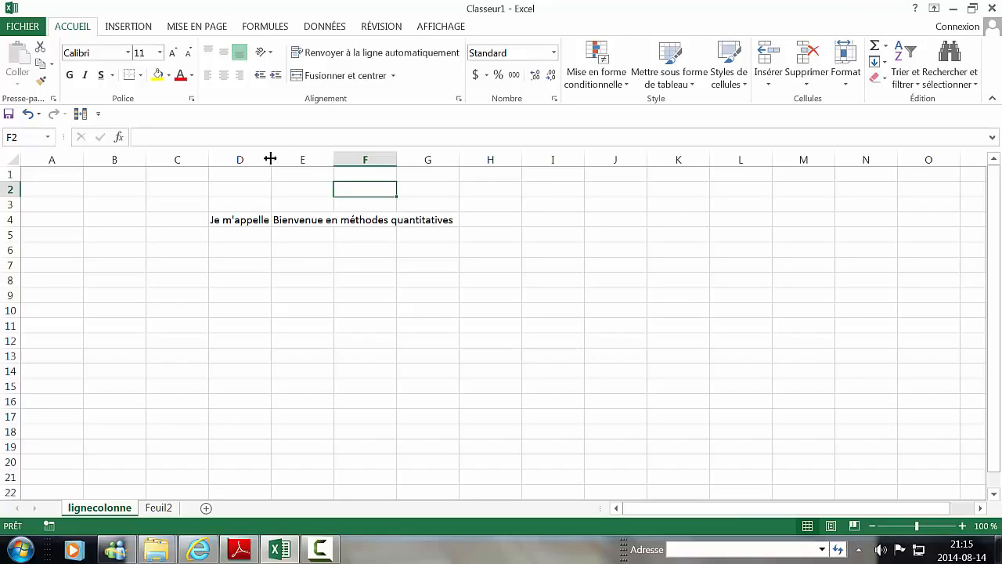
# Widen columns D and E until their texts fit, and increase the height of row 4
pyautogui.moveTo(270, 159); pyautogui.dragTo(342, 163)
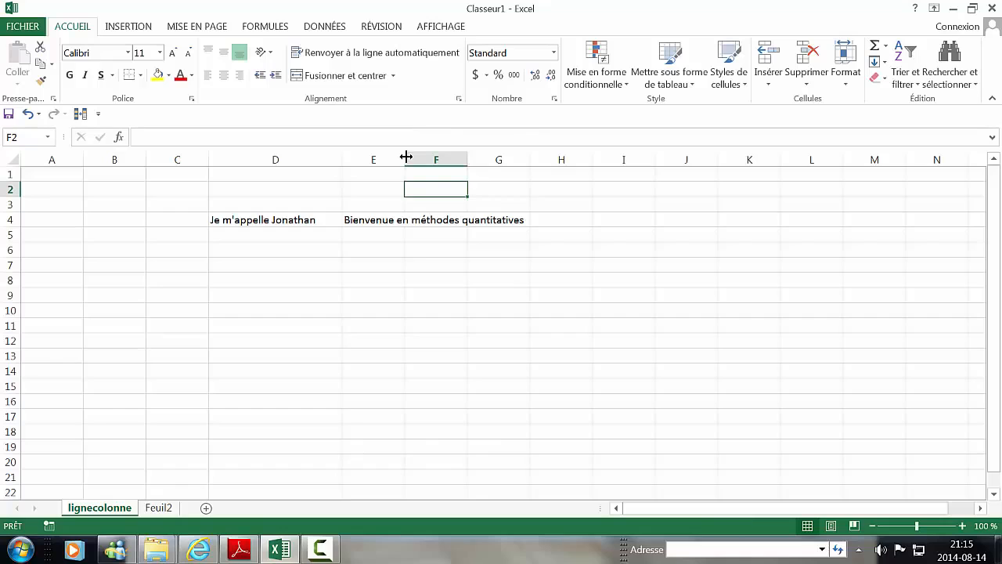
pyautogui.moveTo(405, 159); pyautogui.dragTo(534, 159)
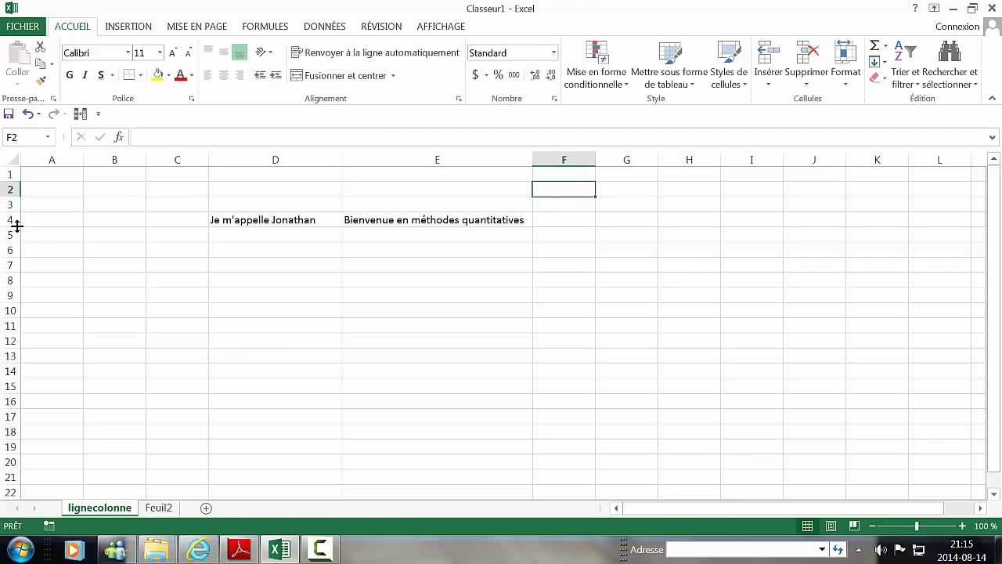
pyautogui.moveTo(15, 227); pyautogui.dragTo(15, 253)
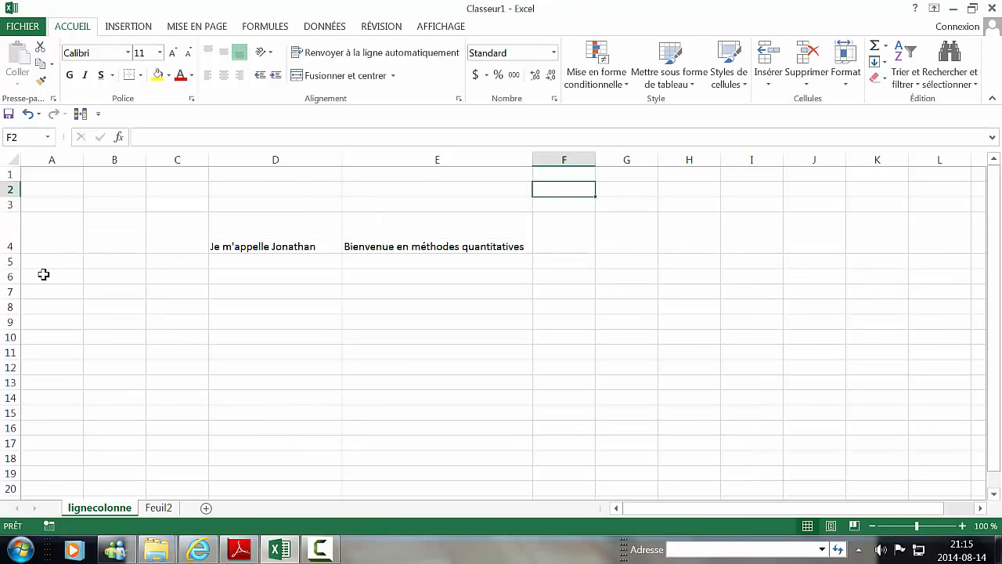
# Enter the same "Je m'appelle" sentence with the first name in cell D5, directly below the first one
pyautogui.click(263, 261)
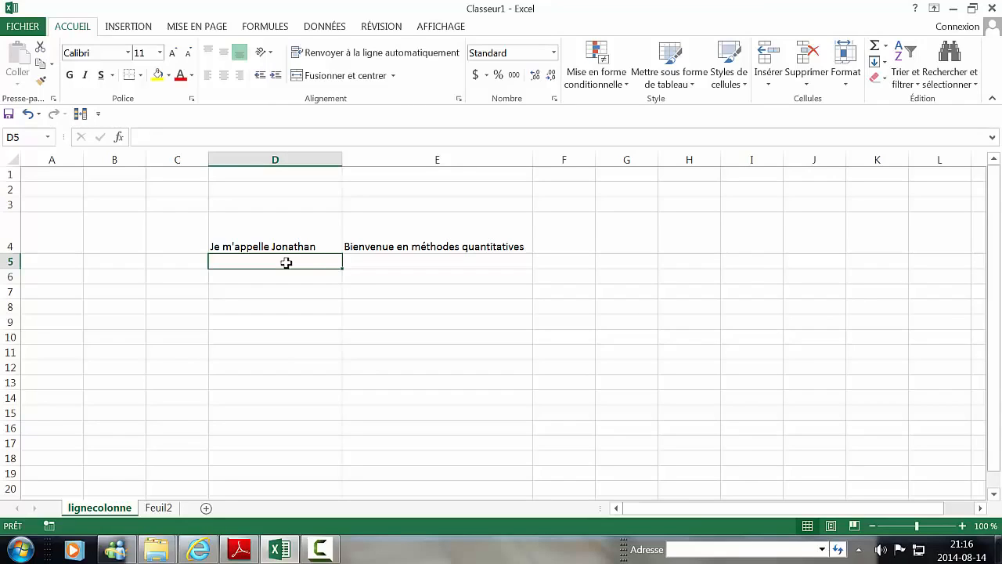
pyautogui.write("Je m'app")
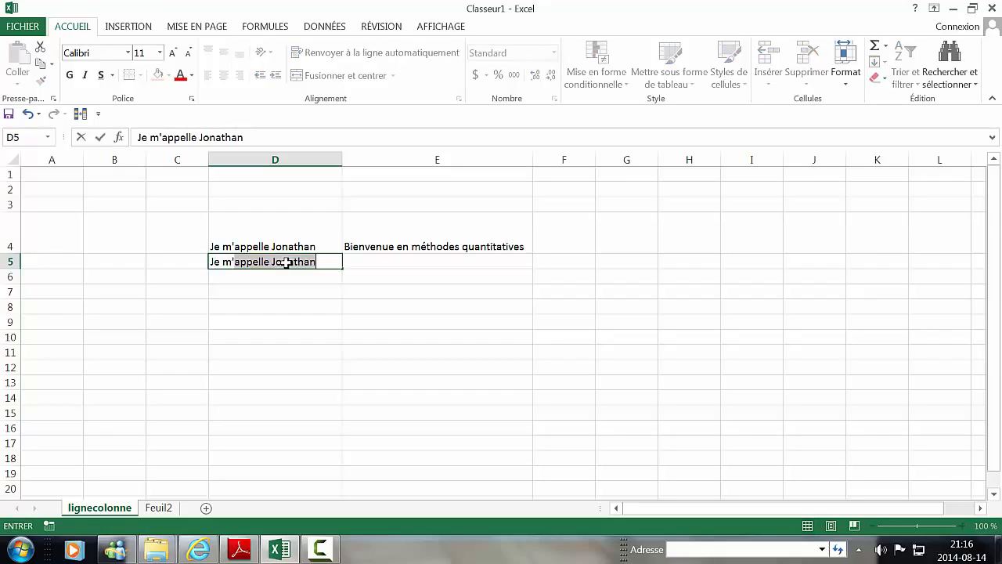
pyautogui.write('elle JOn')
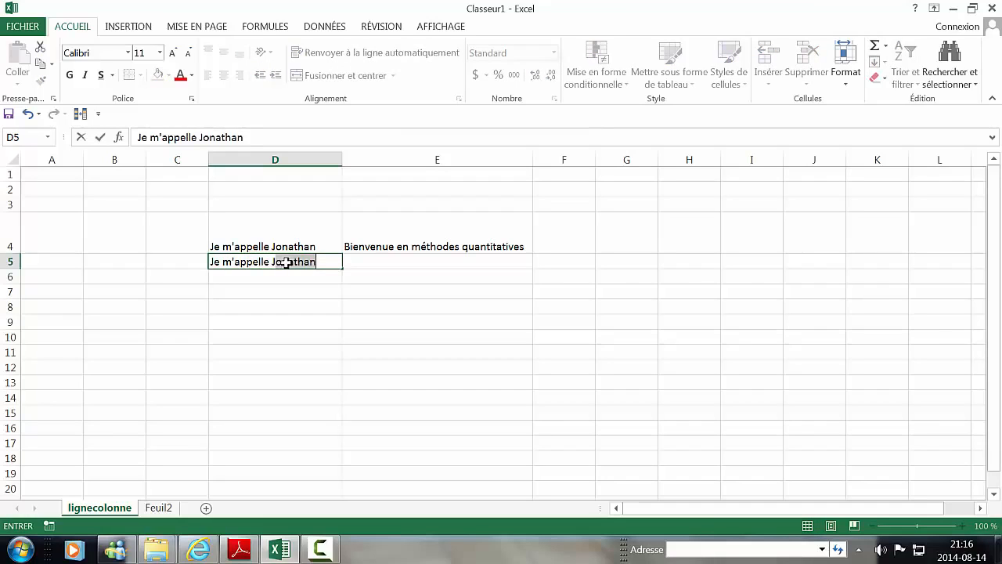
pyautogui.write('athan')
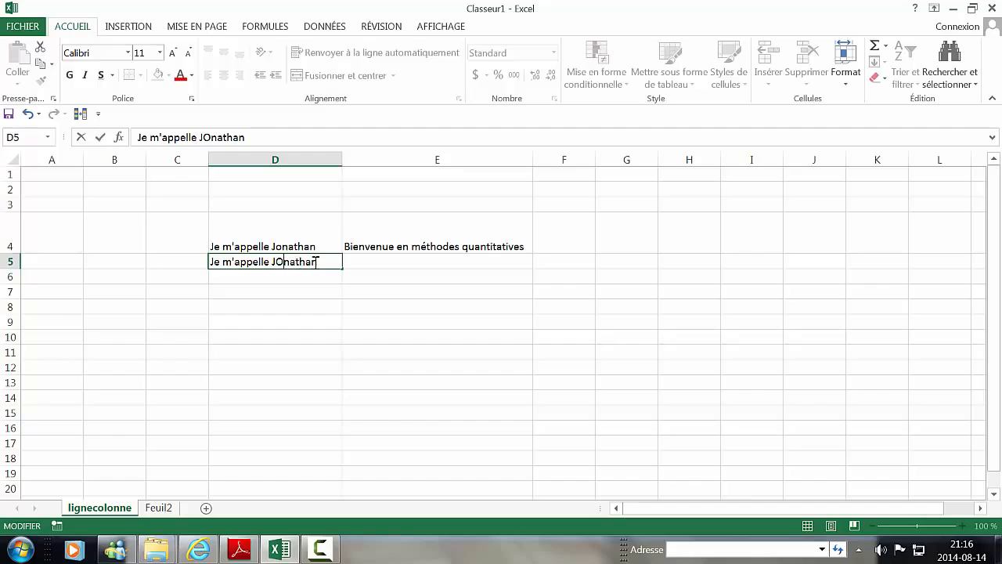
pyautogui.press('BackSpace')
pyautogui.write('o')
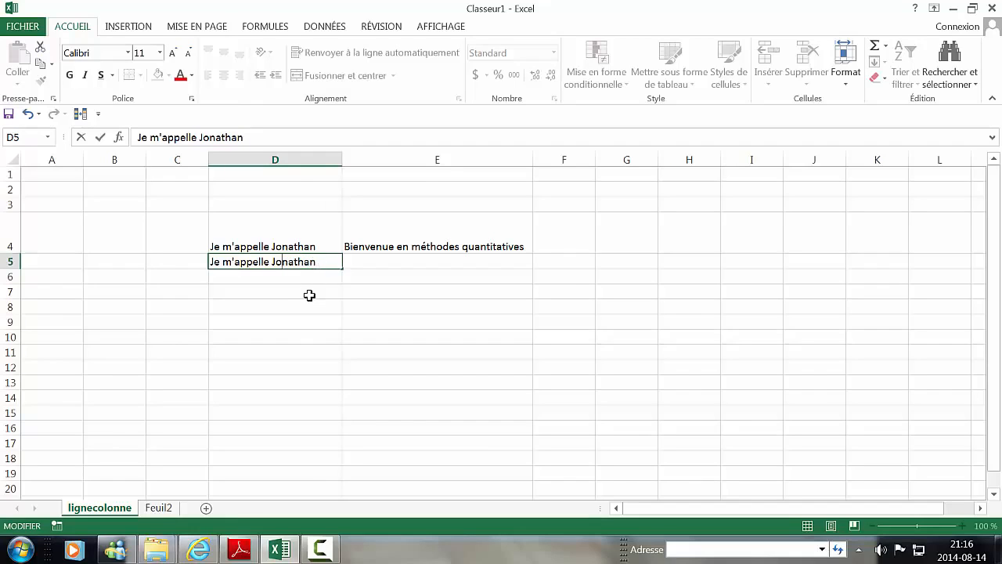
pyautogui.click(309, 294)
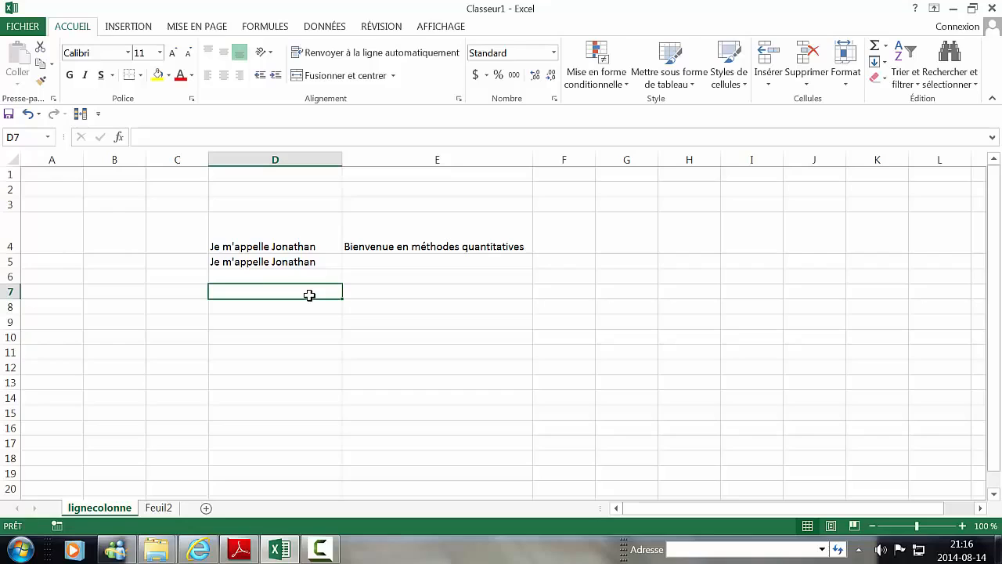
# Insert a blank row above row 5, between the two "Je m'appelle" sentences
pyautogui.click(8, 261)
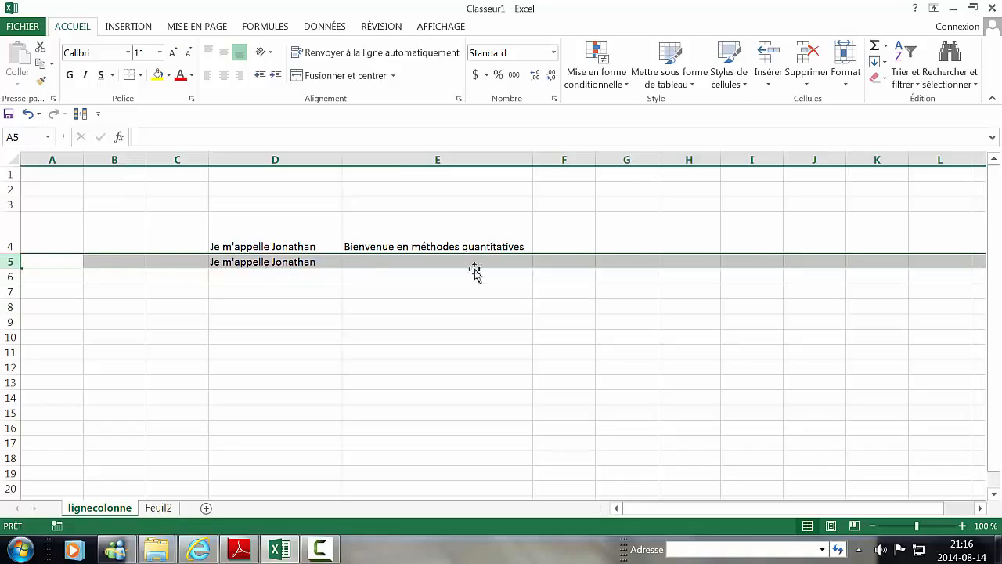
pyautogui.rightClick(9, 263)
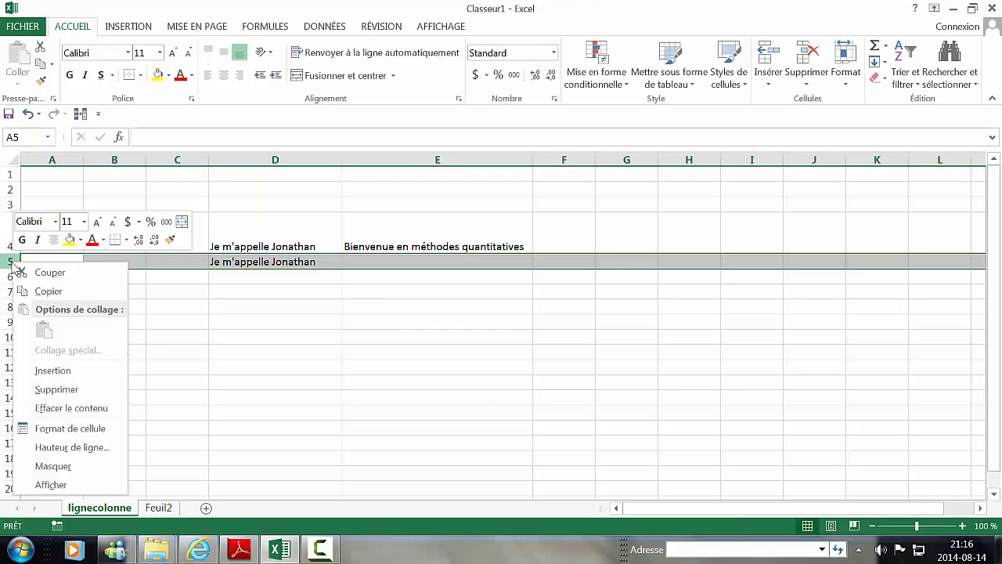
pyautogui.click(56, 371)
pyautogui.click(261, 284)
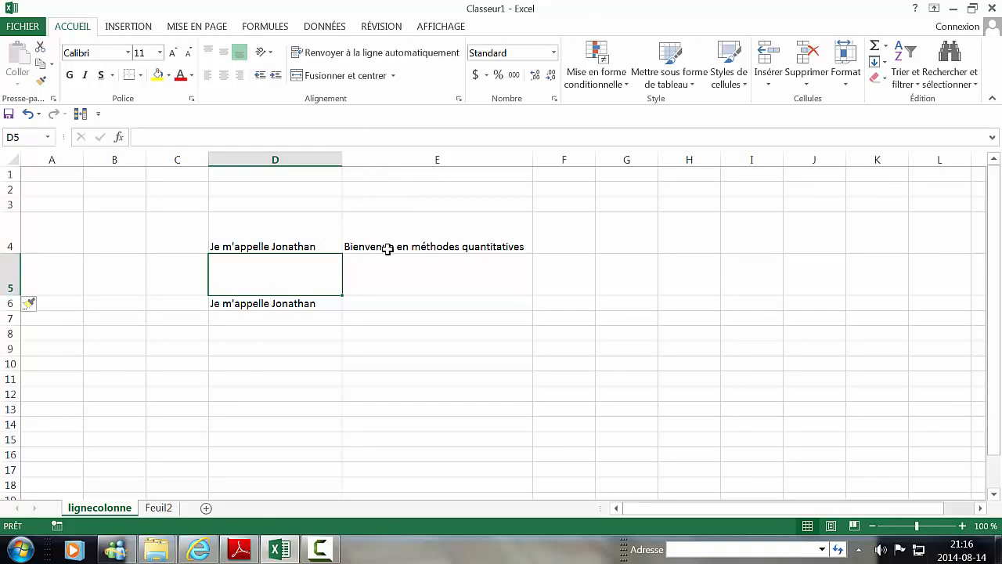
# Insert a blank column before column E, between the name sentence and the welcome text
pyautogui.click(426, 155)
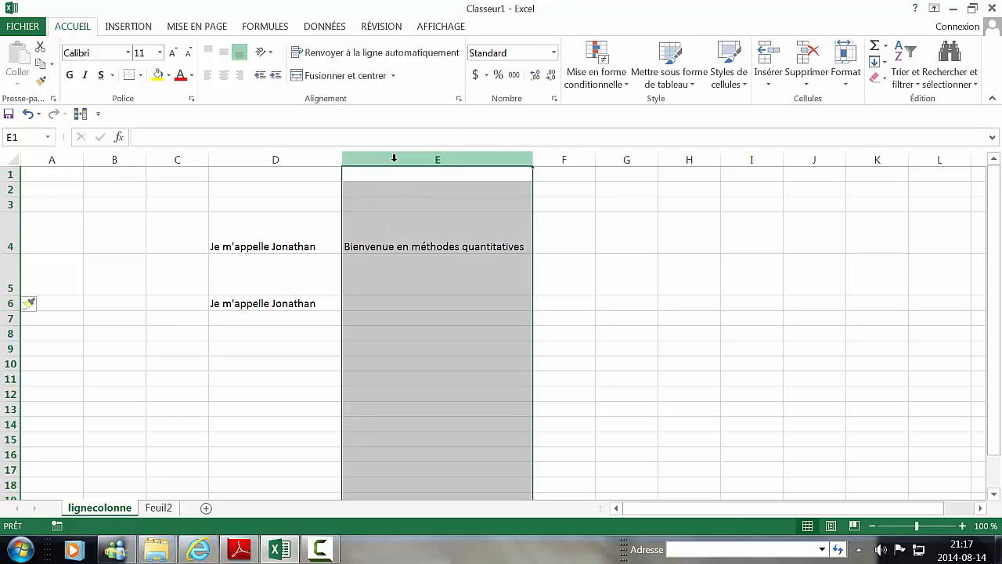
pyautogui.rightClick(394, 158)
pyautogui.click(453, 271)
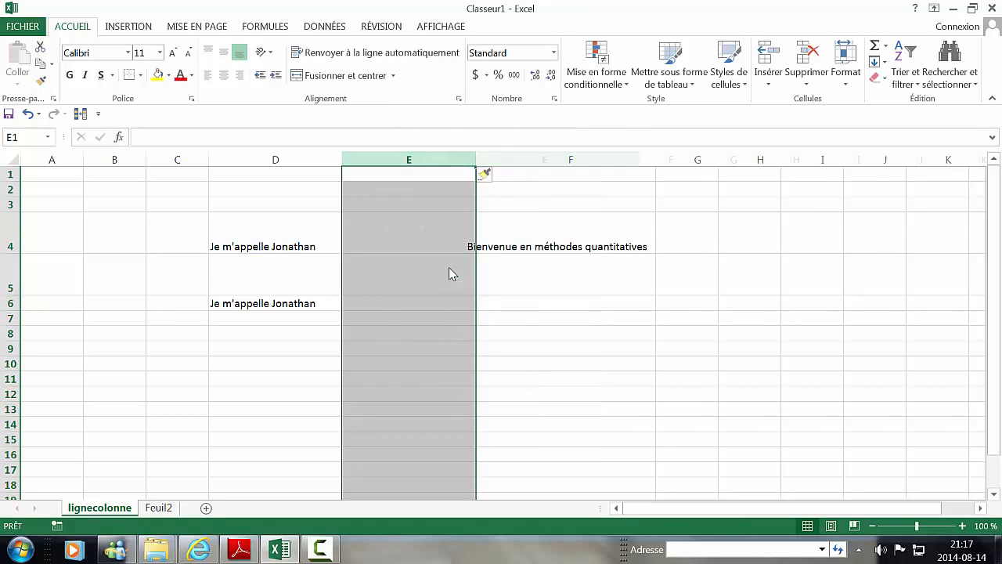
pyautogui.click(471, 291)
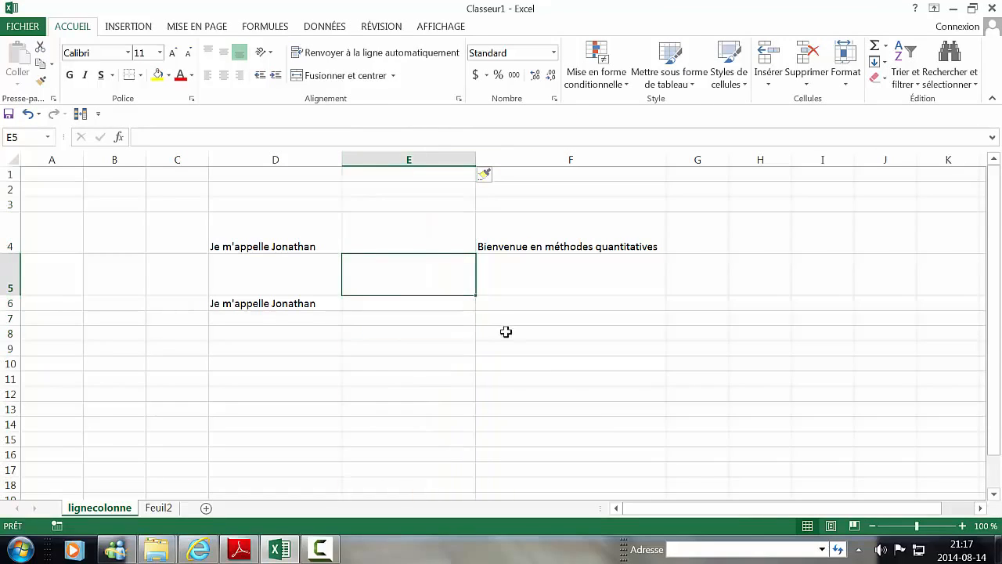
pyautogui.click(445, 334)
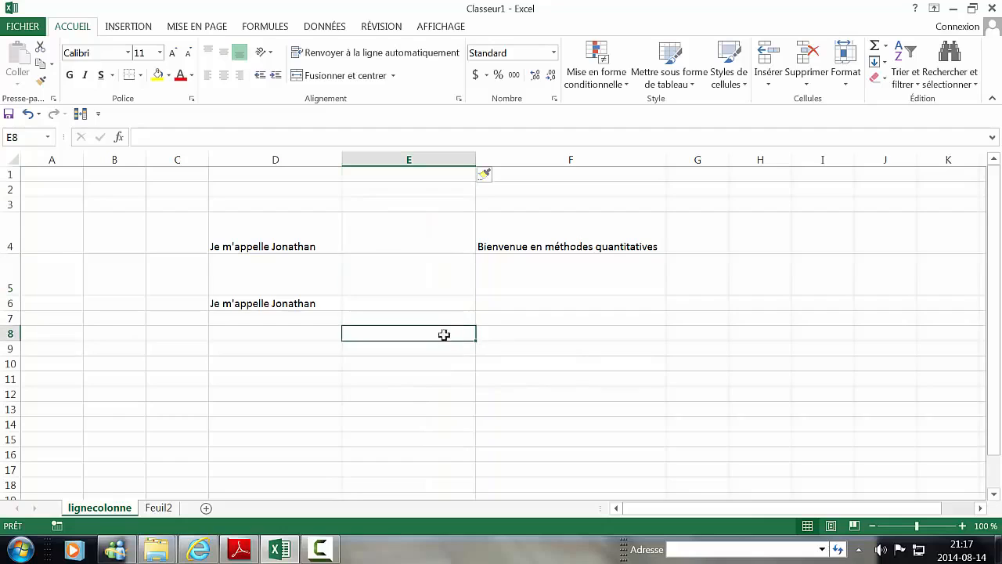
# Select whole columns D and F in turn, the cell range D3:D8, and finally all of column D
pyautogui.click(258, 157)
pyautogui.click(564, 160)
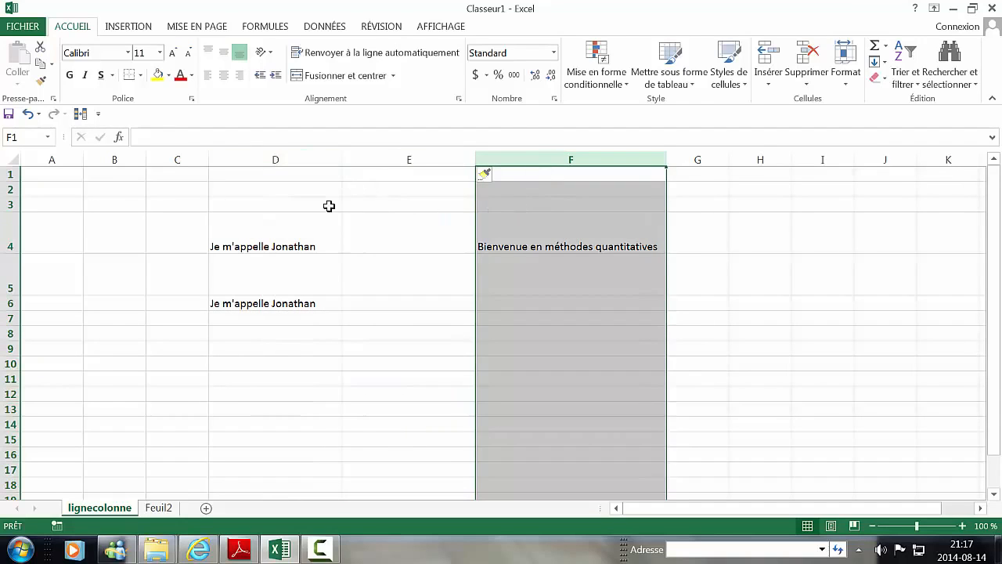
pyautogui.click(329, 205)
pyautogui.click(296, 152)
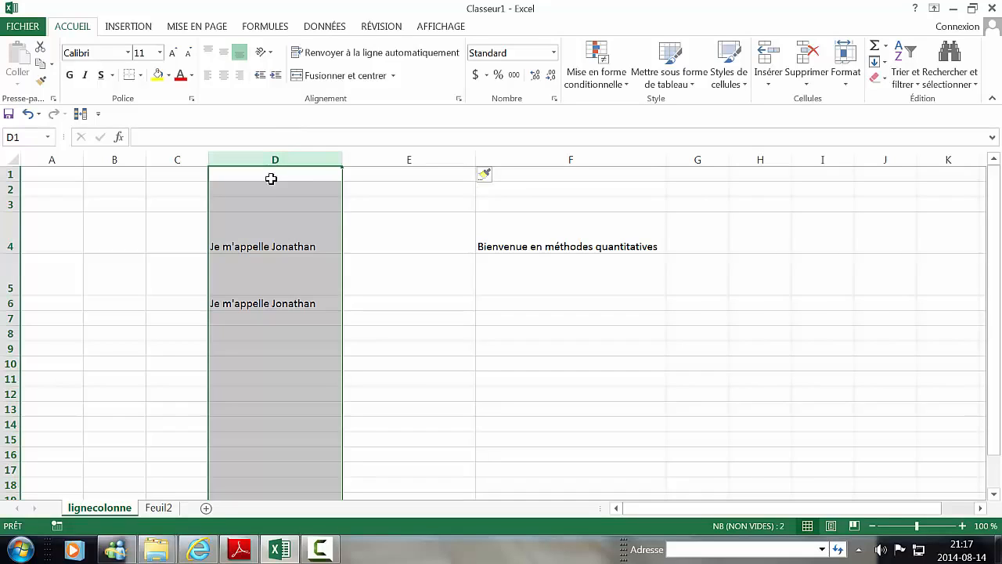
pyautogui.moveTo(275, 202); pyautogui.dragTo(269, 335)
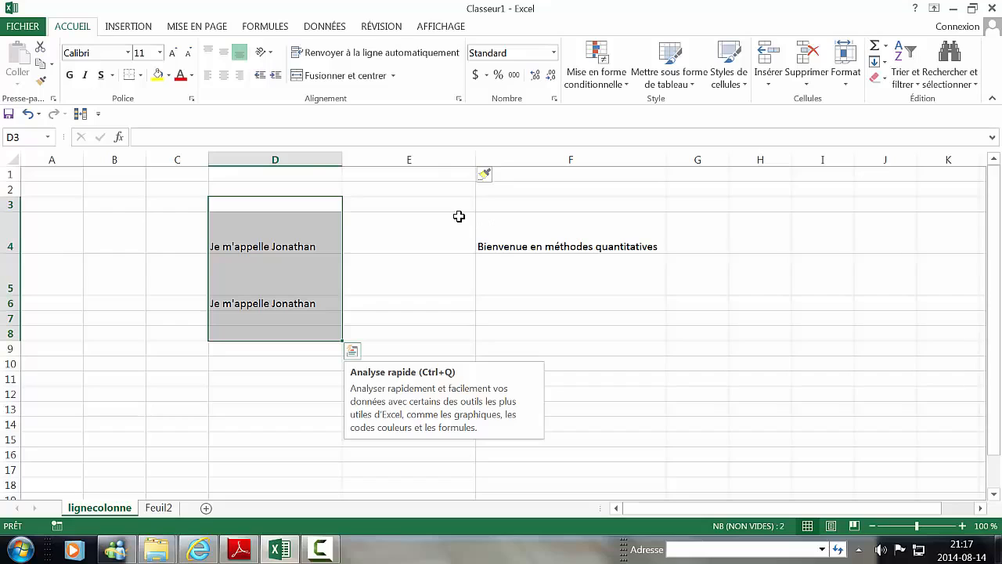
pyautogui.click(272, 161)
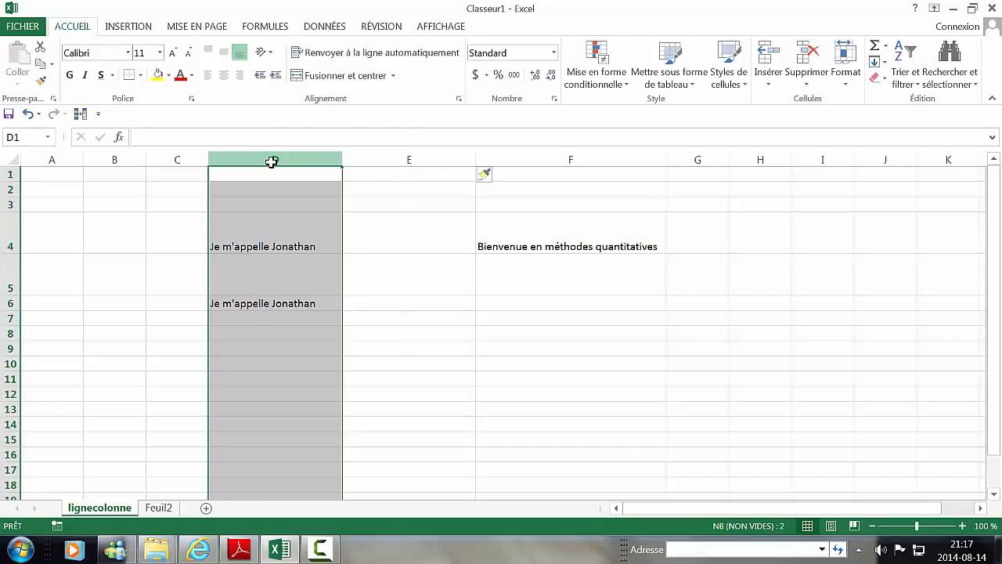
# Copy all of column D and paste it into the empty column E with the standard paste option
pyautogui.rightClick(271, 161)
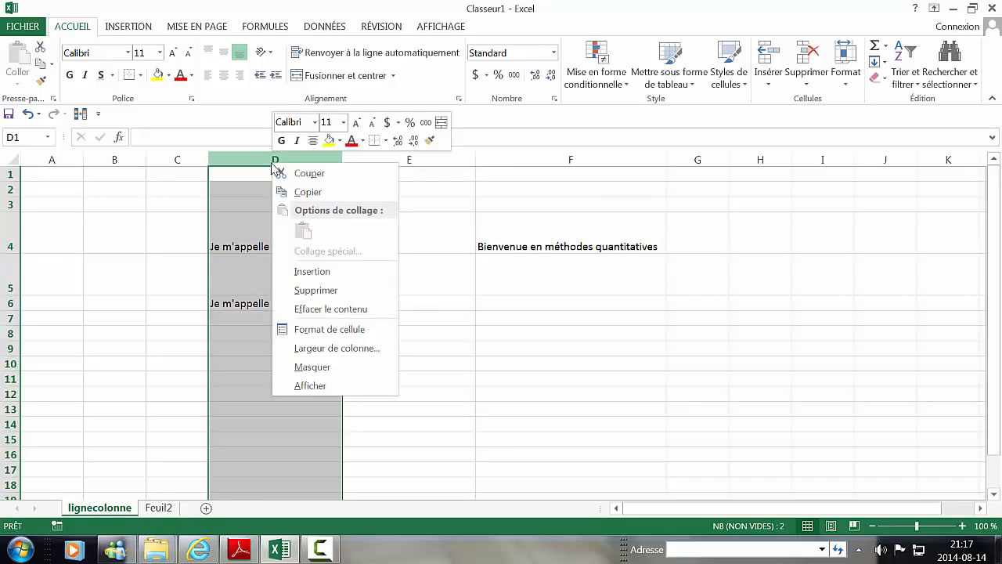
pyautogui.click(307, 189)
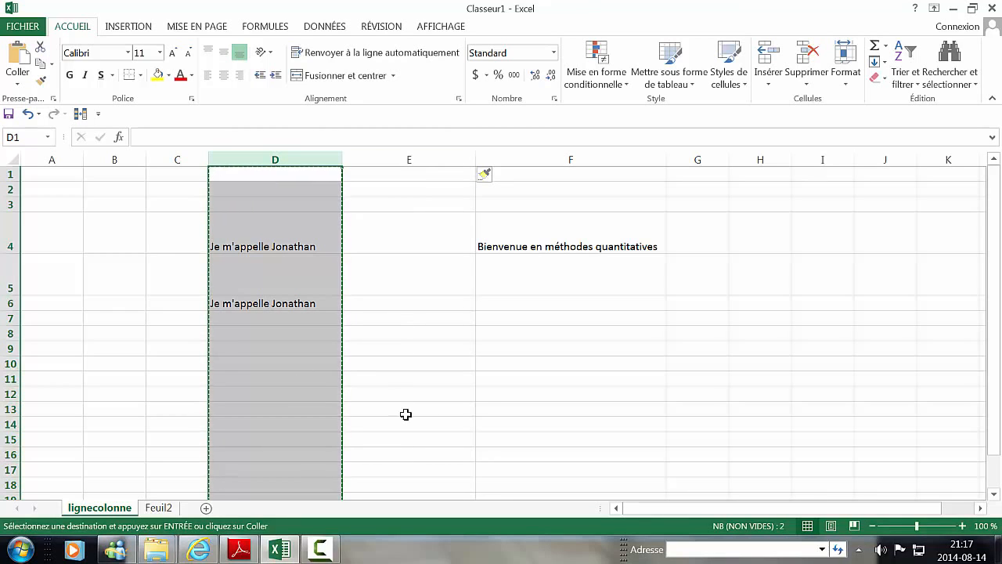
pyautogui.click(400, 154)
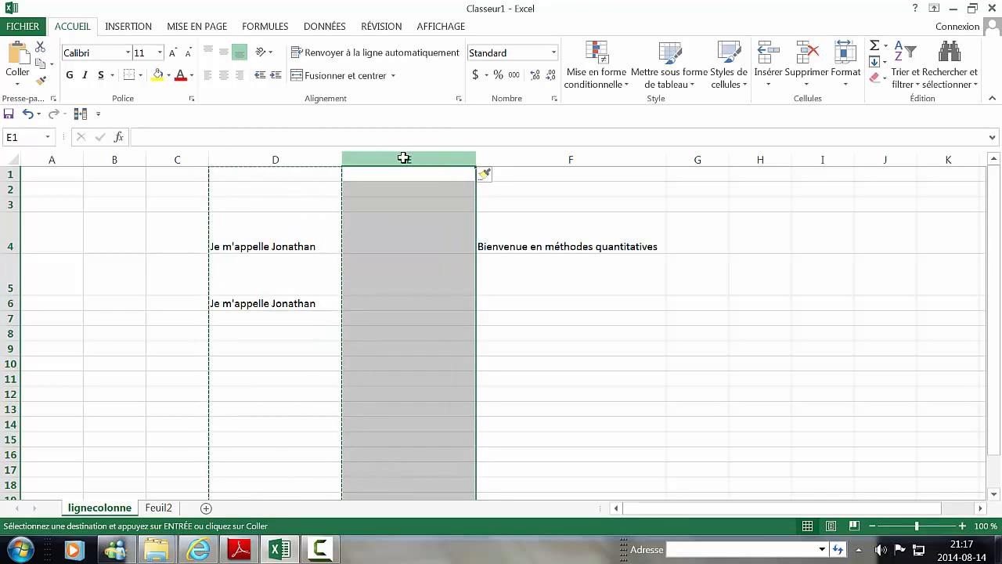
pyautogui.rightClick(410, 221)
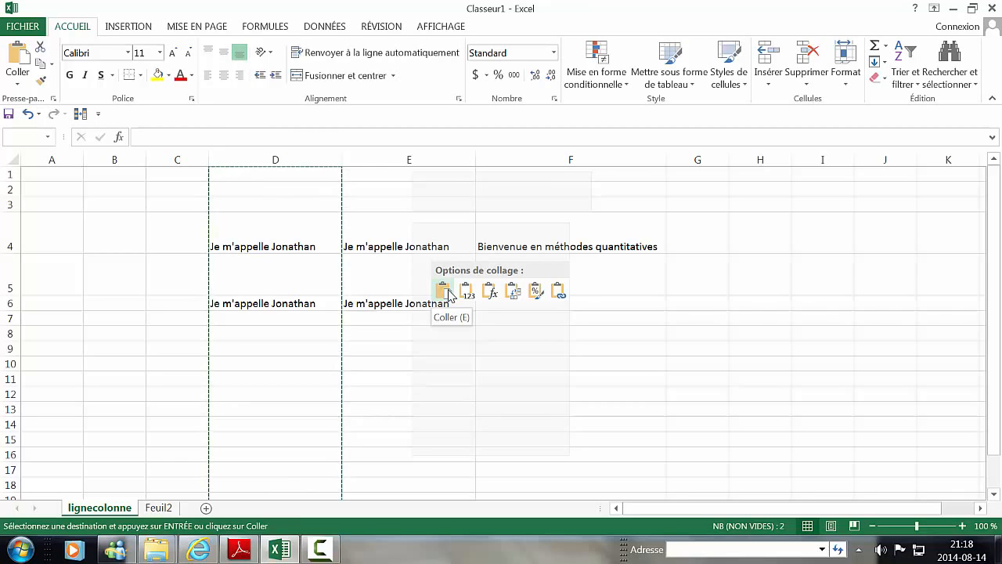
pyautogui.click(448, 293)
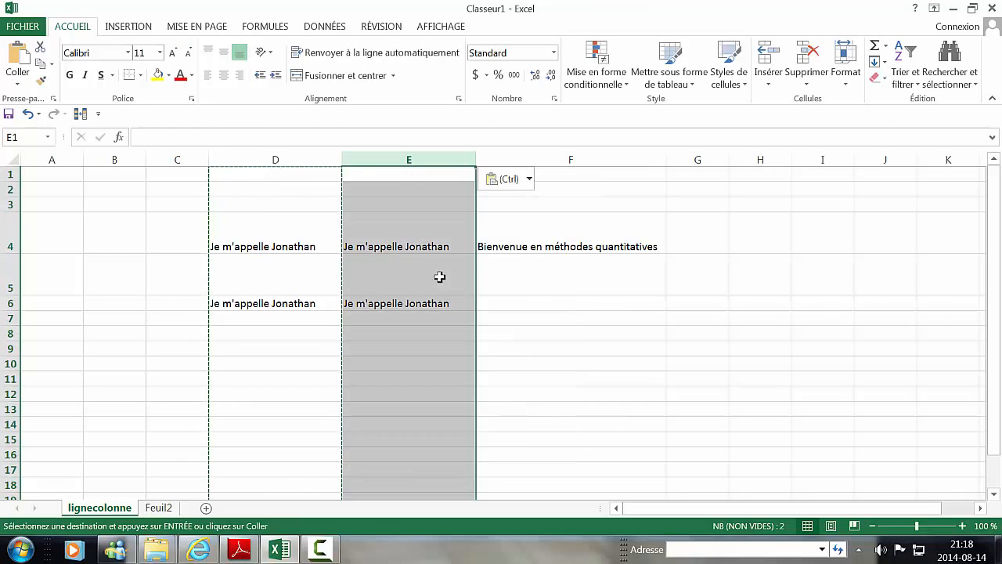
pyautogui.click(447, 199)
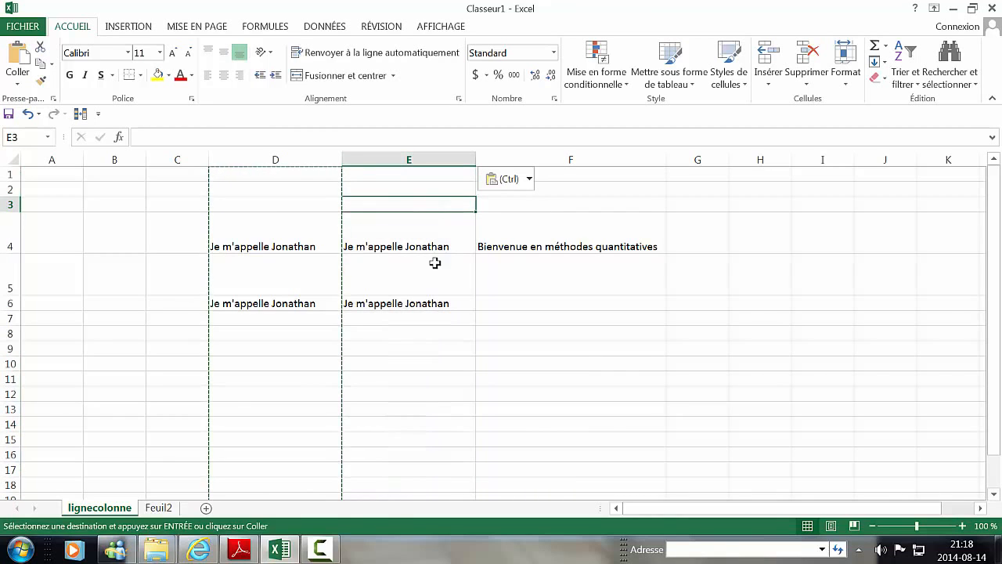
# Select the source column D and the pasted column E in turn, return to column D, and finish on cell E9
pyautogui.click(280, 158)
pyautogui.click(398, 157)
pyautogui.click(298, 161)
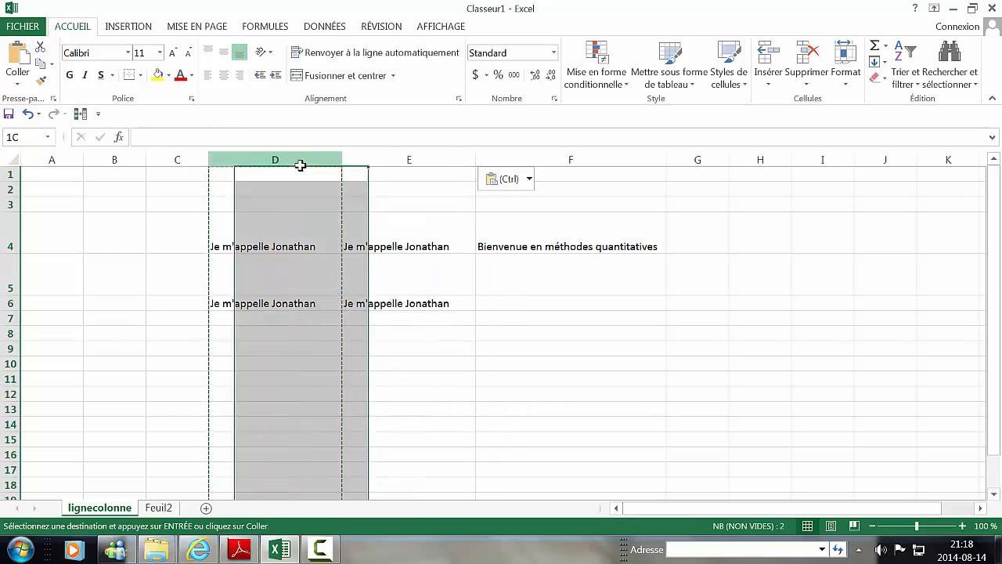
pyautogui.click(443, 343)
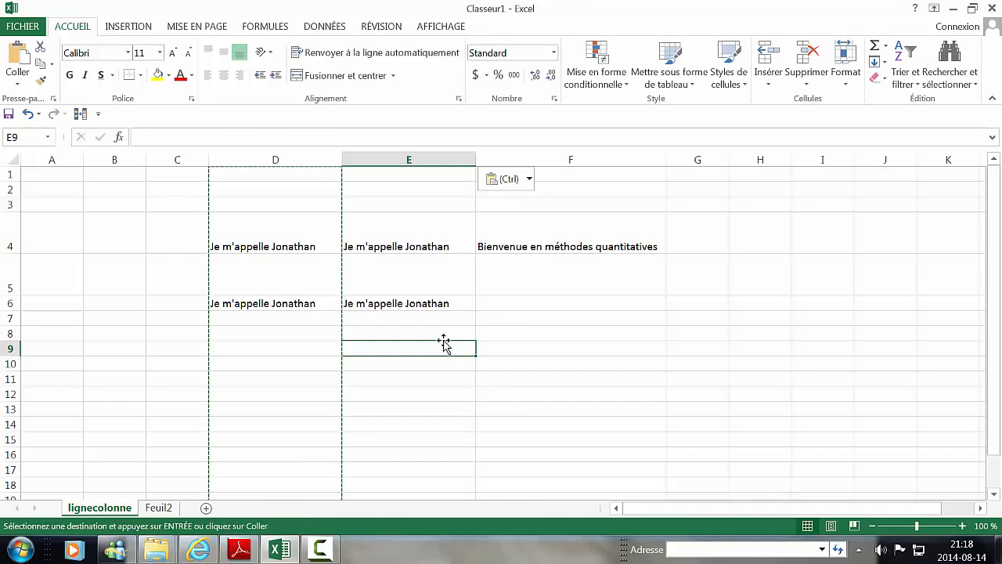